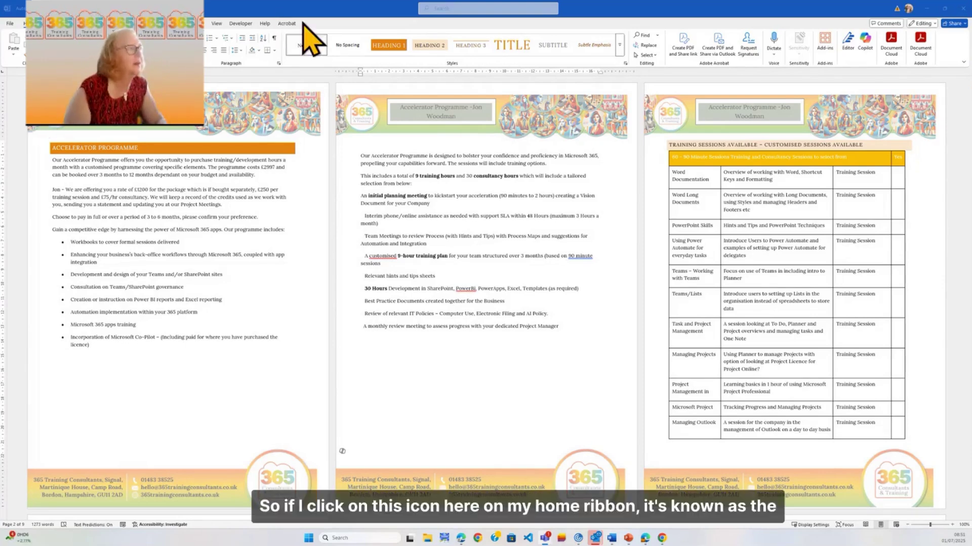
{"action": "left_click", "coordinate": [274, 38]}
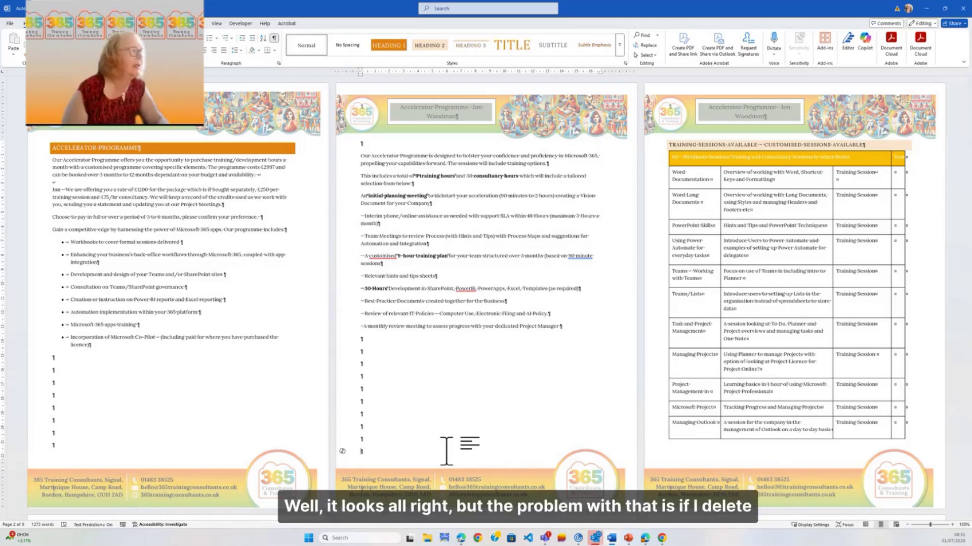
{"action": "left_click", "coordinate": [25, 198]}
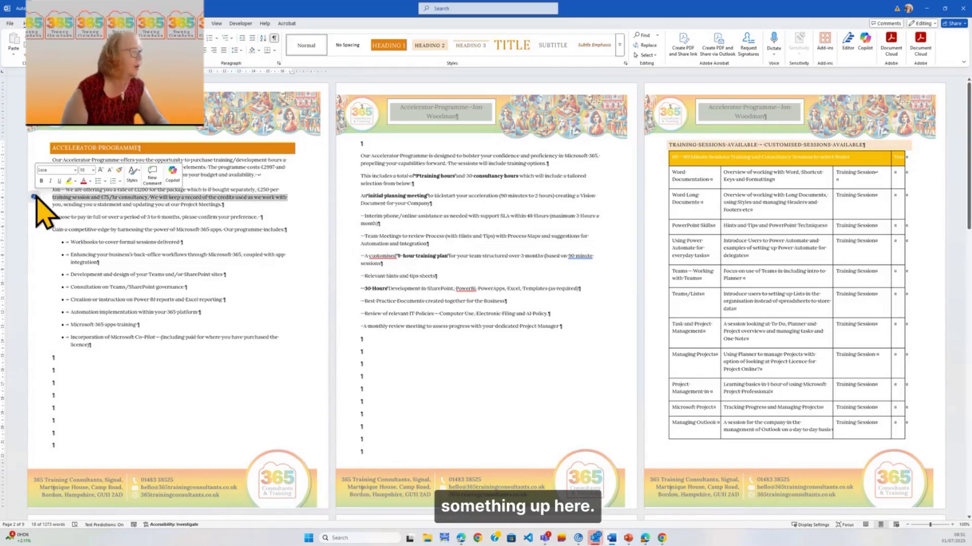
{"action": "left_click", "coordinate": [35, 197]}
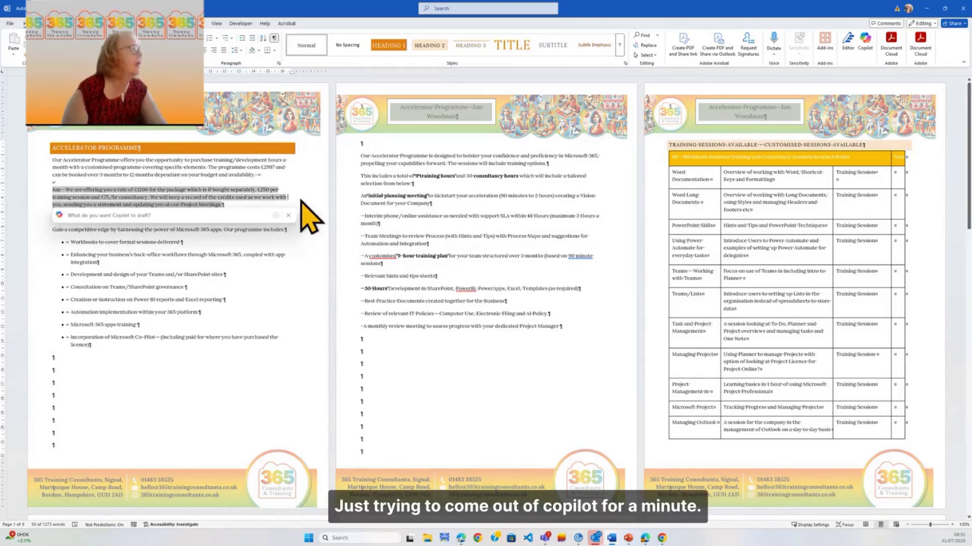
{"action": "left_click", "coordinate": [288, 215]}
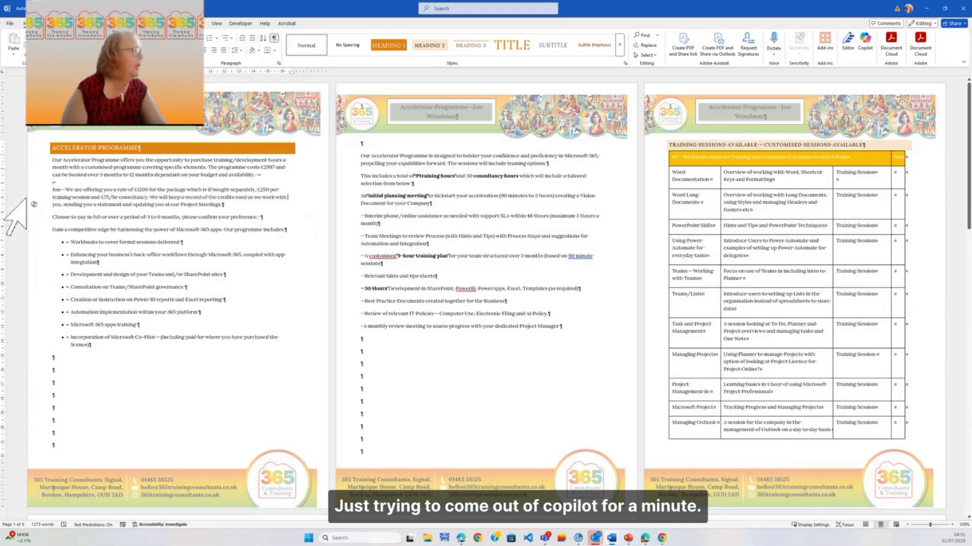
Delete the £1200 offer paragraph and the empty paragraph above 'Choose to pay'.
{"action": "left_click_drag", "start_coordinate": [26, 191], "coordinate": [28, 208]}
{"action": "key", "text": "Delete"}
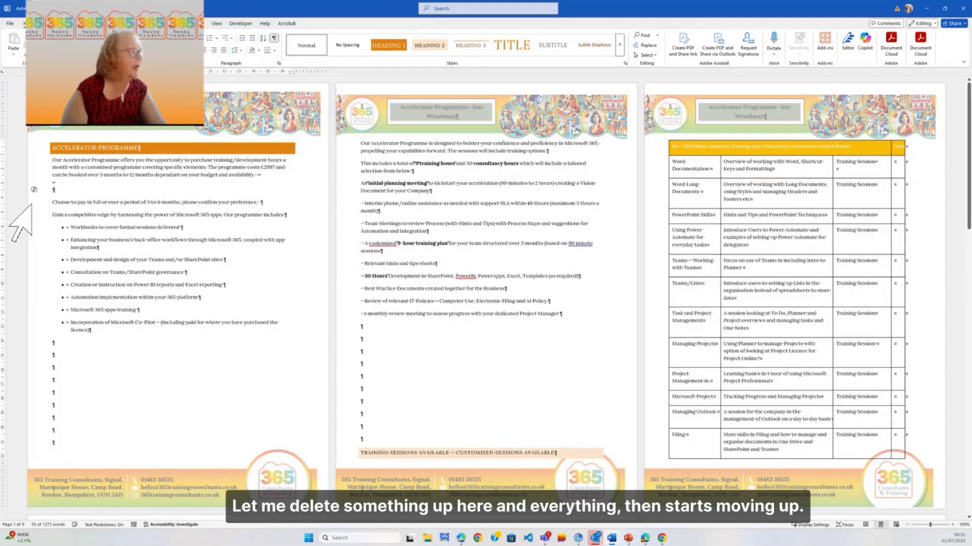
{"action": "key", "text": "Delete"}
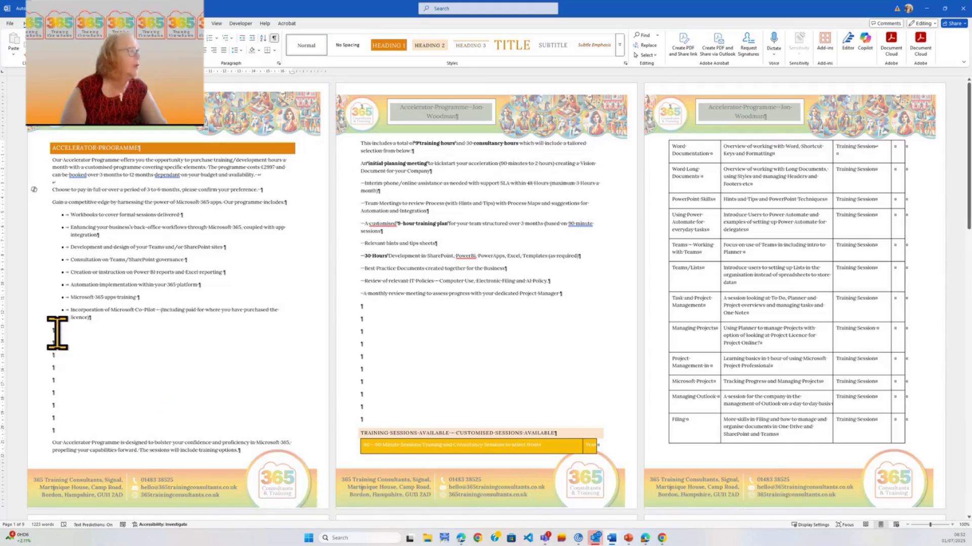
Remove the repeated empty returns at the bottom of page 1 and below the bullets.
{"action": "left_click_drag", "start_coordinate": [47, 330], "coordinate": [77, 427]}
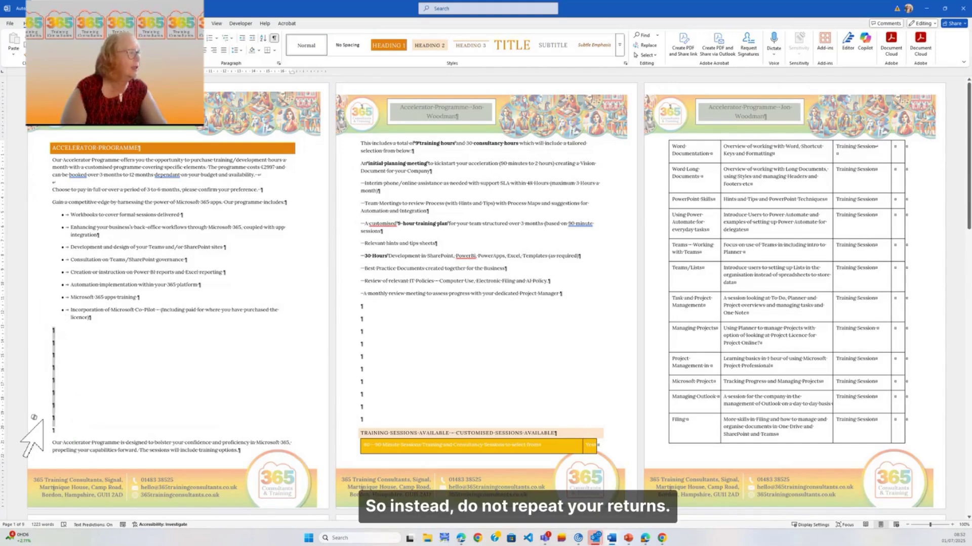
{"action": "key", "text": "Delete"}
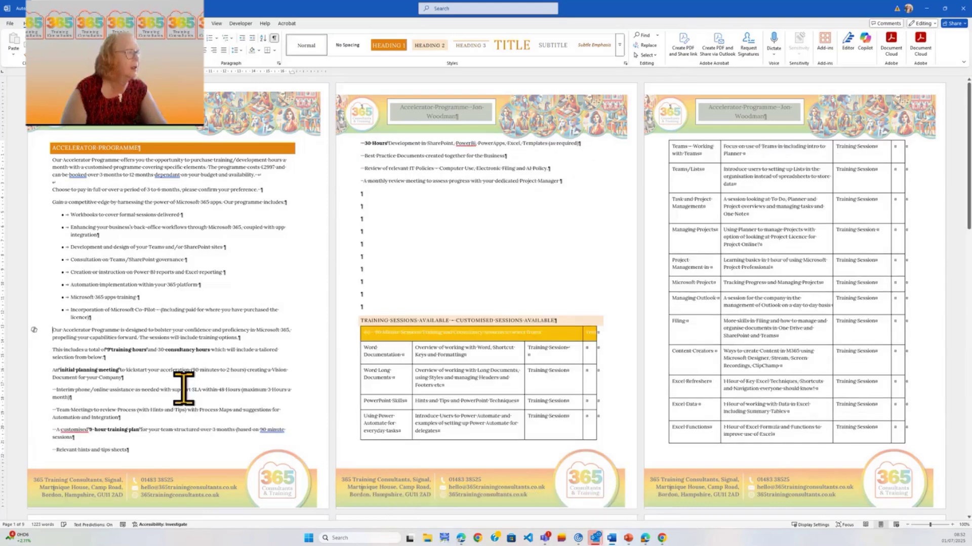
{"action": "left_click_drag", "start_coordinate": [354, 188], "coordinate": [380, 310]}
{"action": "key", "text": "Delete"}
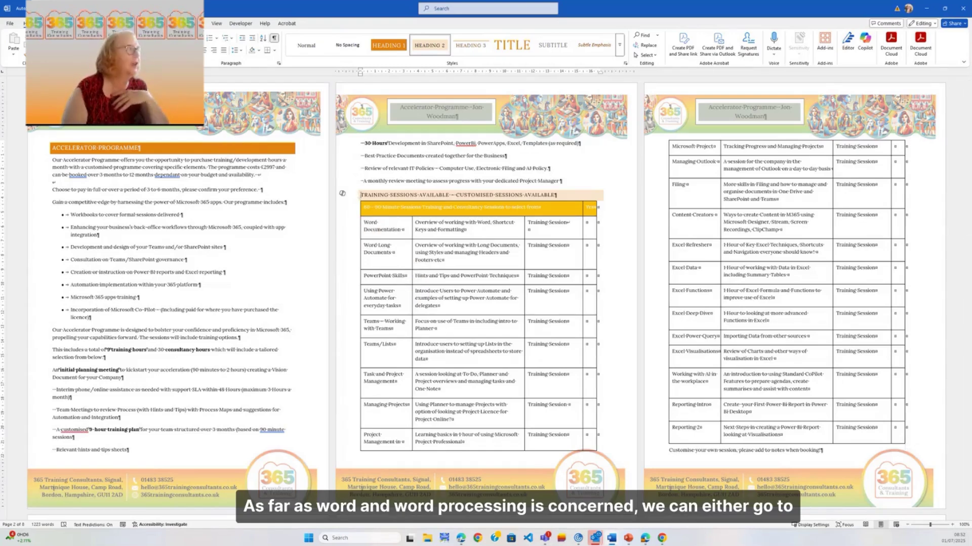
Insert page breaks before the sessions table and before 'Our Accelerator Programme'.
{"action": "left_click", "coordinate": [104, 24]}
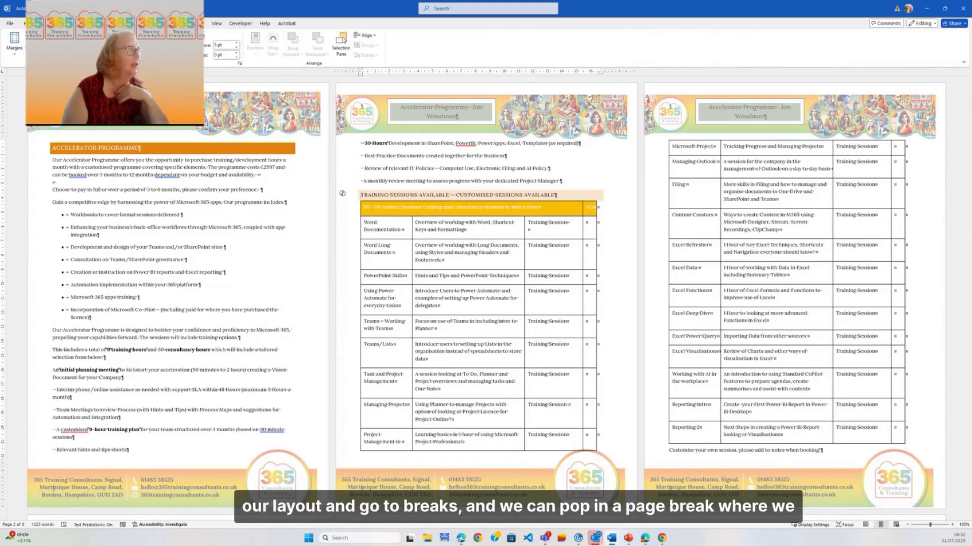
{"action": "left_click", "coordinate": [96, 35]}
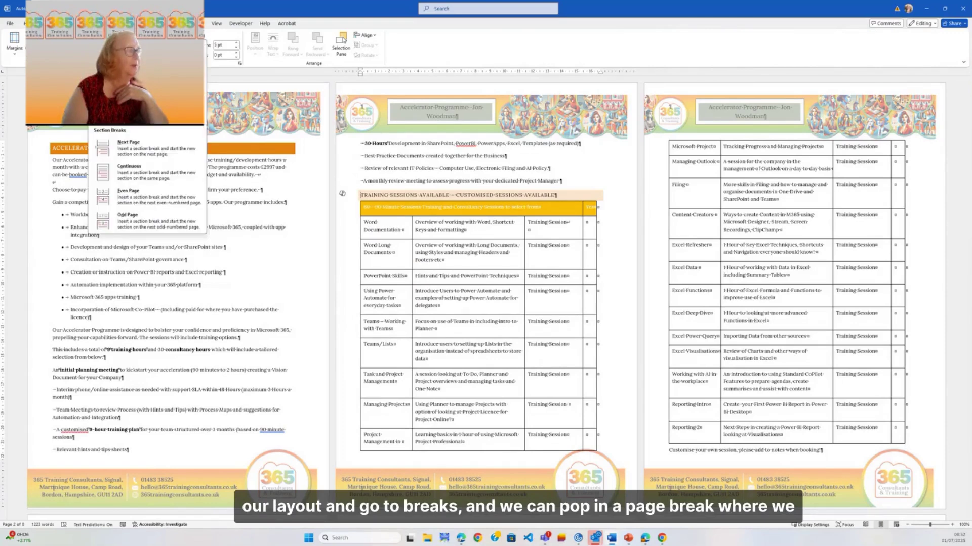
{"action": "left_click", "coordinate": [129, 55]}
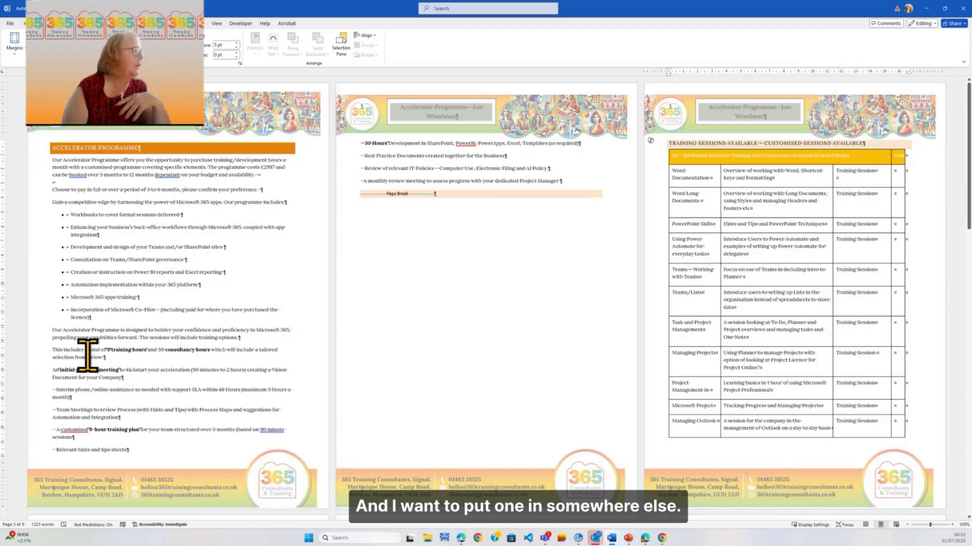
{"action": "left_click", "coordinate": [76, 330]}
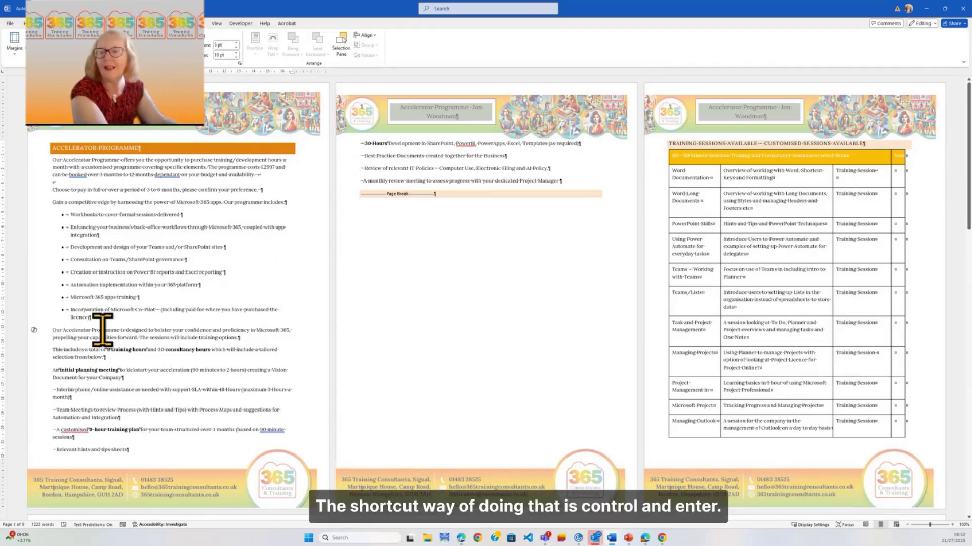
{"action": "key", "text": "ctrl+Return"}
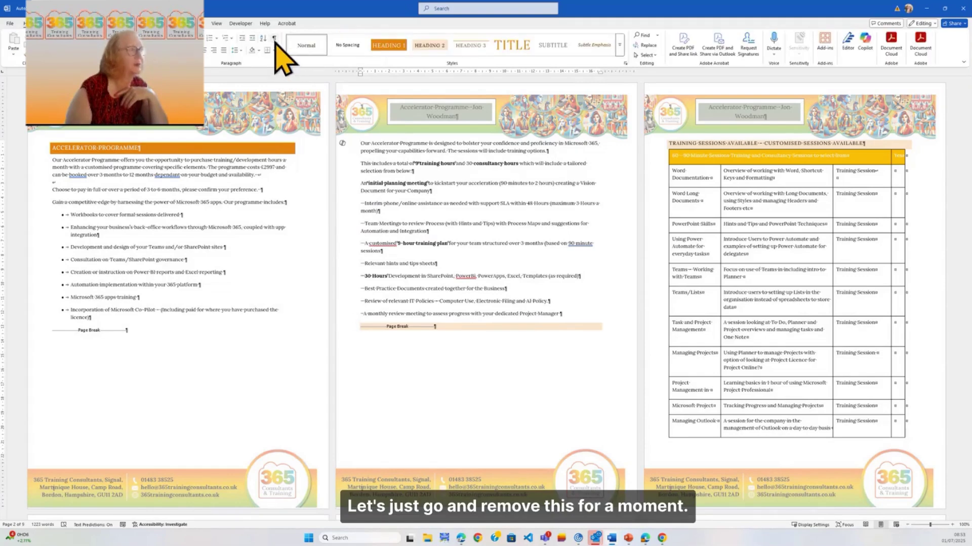
Turn off the Show/Hide ¶ formatting marks.
{"action": "left_click", "coordinate": [274, 38]}
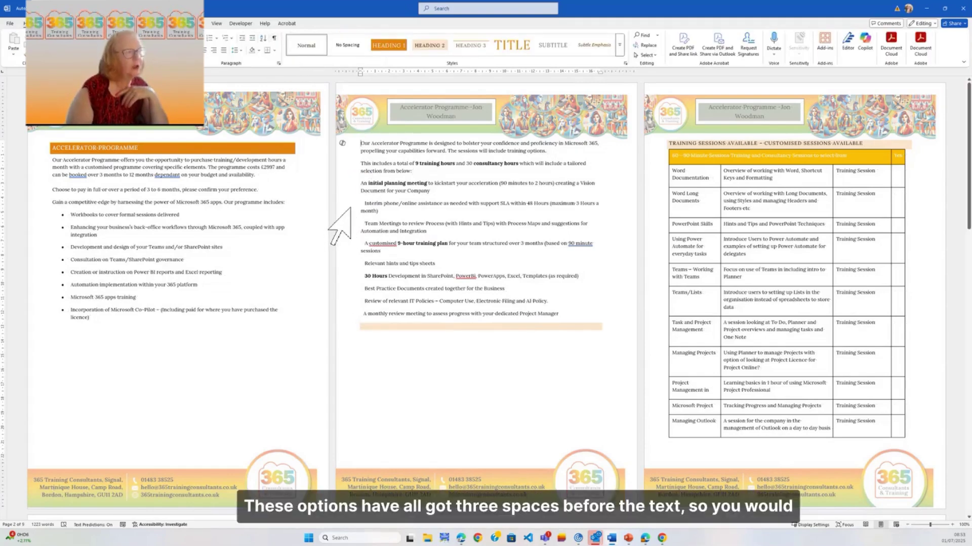
{"action": "key", "text": "ctrl+shift+8"}
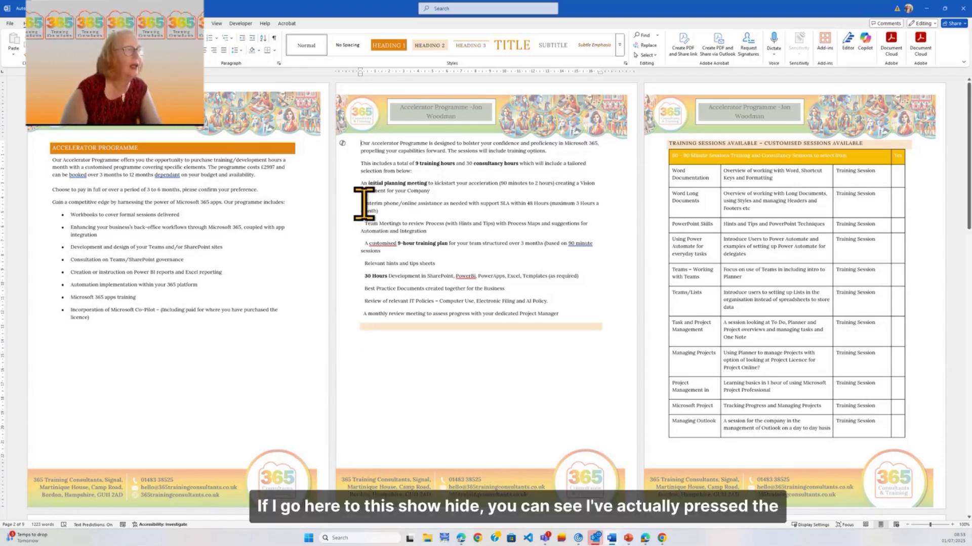
With marks shown, delete leading spaces before Interim, Team Meetings, training plan and Relevant hints lines.
{"action": "left_click", "coordinate": [274, 38]}
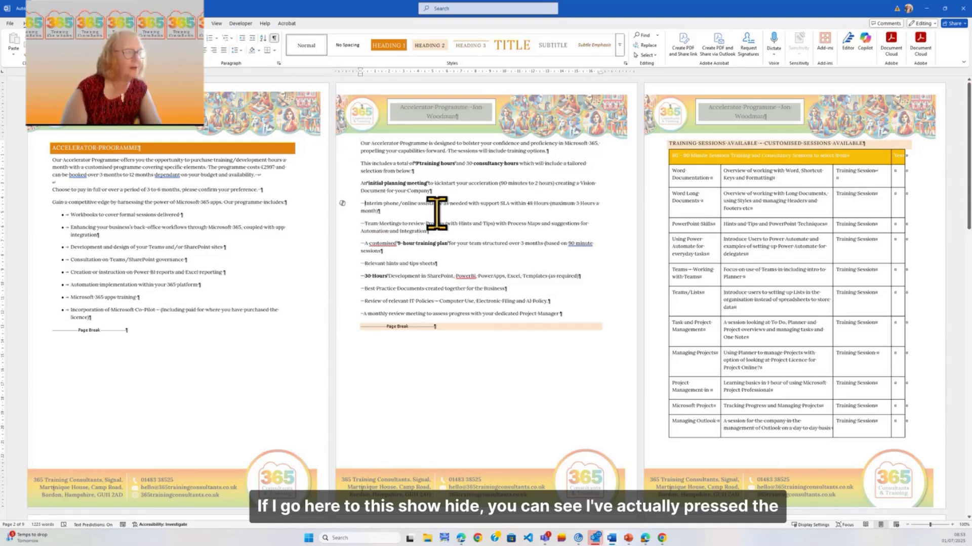
{"action": "key", "text": "BackSpace"}
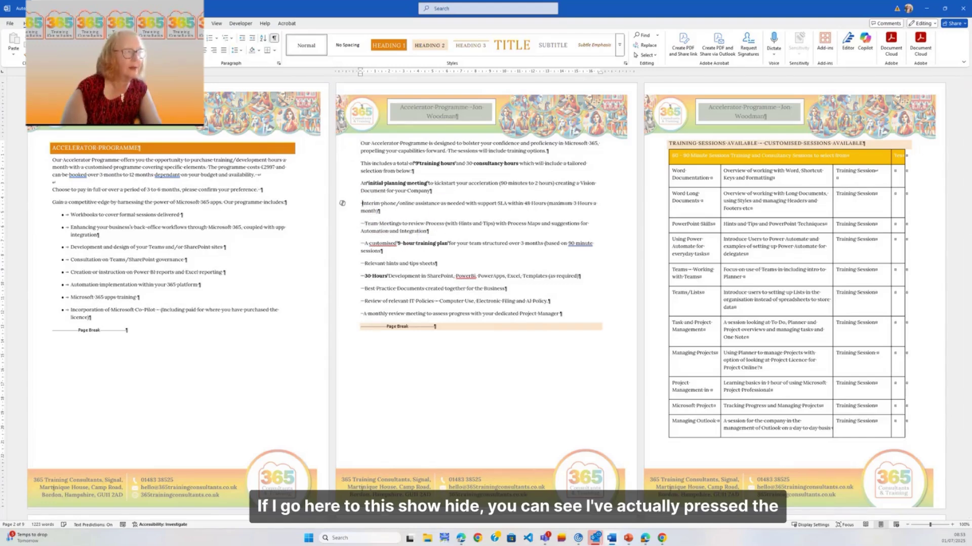
{"action": "left_click", "coordinate": [366, 225]}
{"action": "key", "text": "BackSpace"}
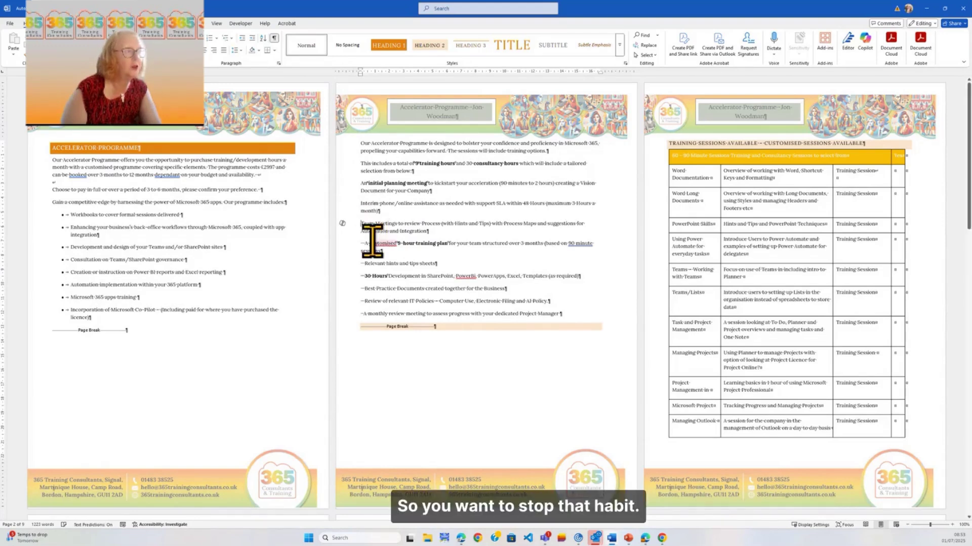
{"action": "left_click", "coordinate": [365, 243]}
{"action": "key", "text": "BackSpace"}
{"action": "key", "text": "BackSpace"}
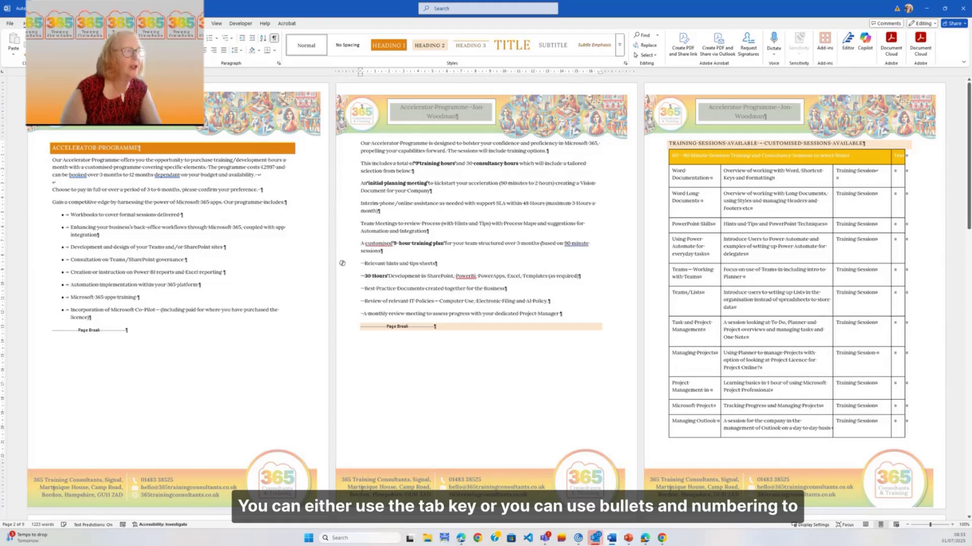
{"action": "left_click", "coordinate": [342, 263]}
{"action": "key", "text": "Delete"}
{"action": "key", "text": "Delete"}
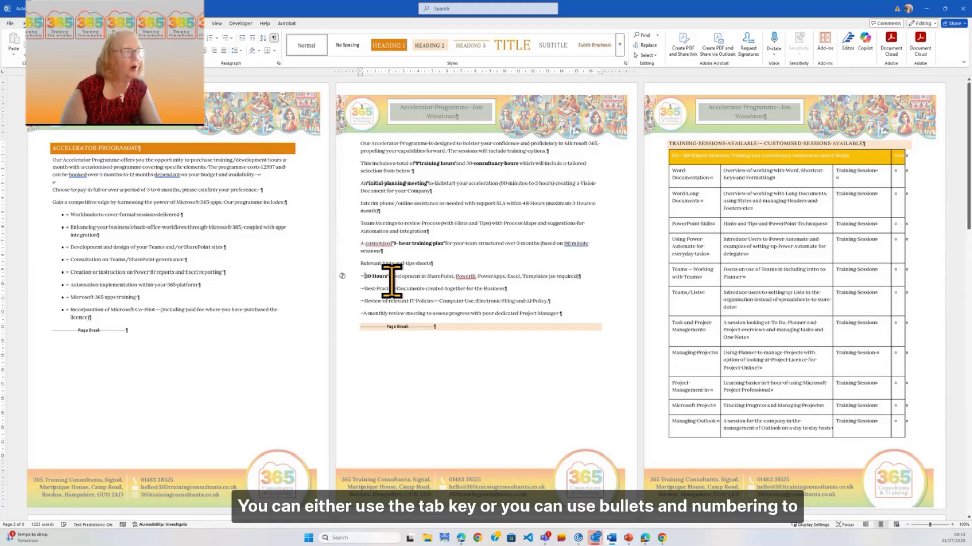
Delete leading spaces before the 30 Hours, Best Practice, IT Policies and monthly review lines.
{"action": "left_click", "coordinate": [362, 277]}
{"action": "key", "text": "Delete"}
{"action": "key", "text": "Delete"}
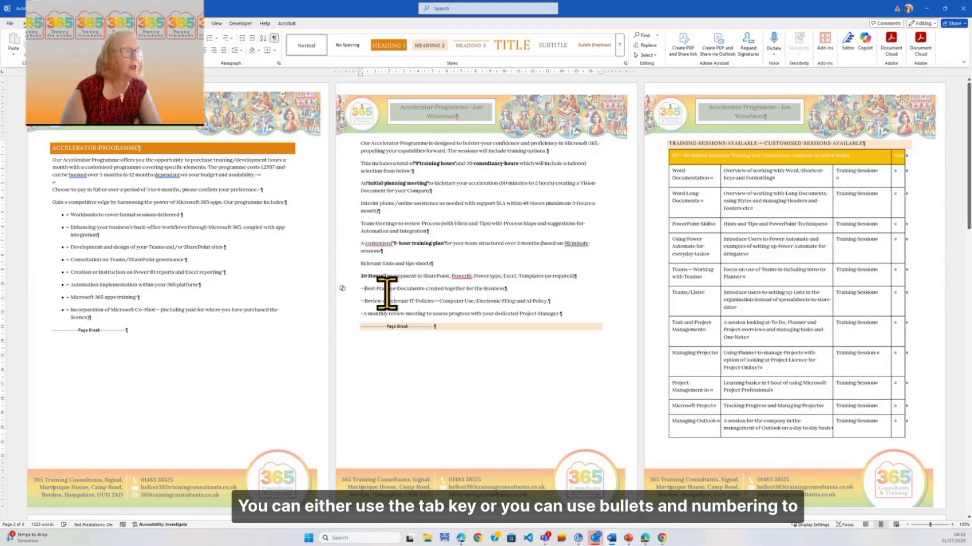
{"action": "key", "text": "Delete"}
{"action": "key", "text": "Delete"}
{"action": "left_click", "coordinate": [364, 301]}
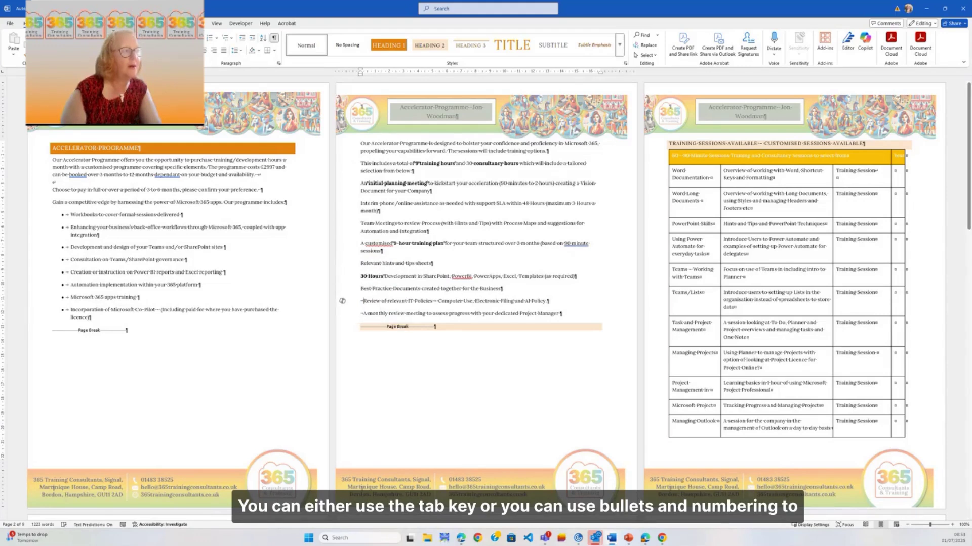
{"action": "key", "text": "Delete"}
{"action": "key", "text": "Delete"}
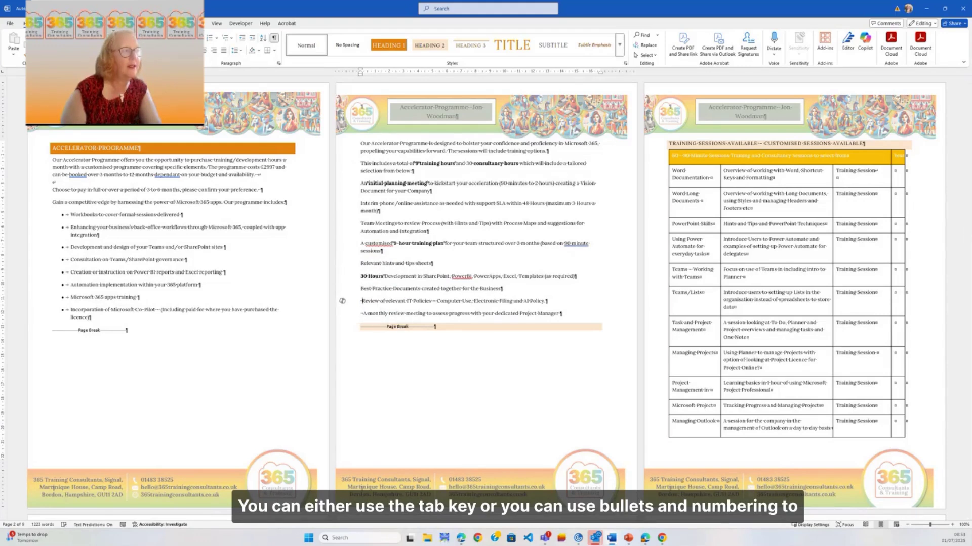
{"action": "left_click", "coordinate": [362, 314]}
{"action": "key", "text": "Delete"}
{"action": "key", "text": "Delete"}
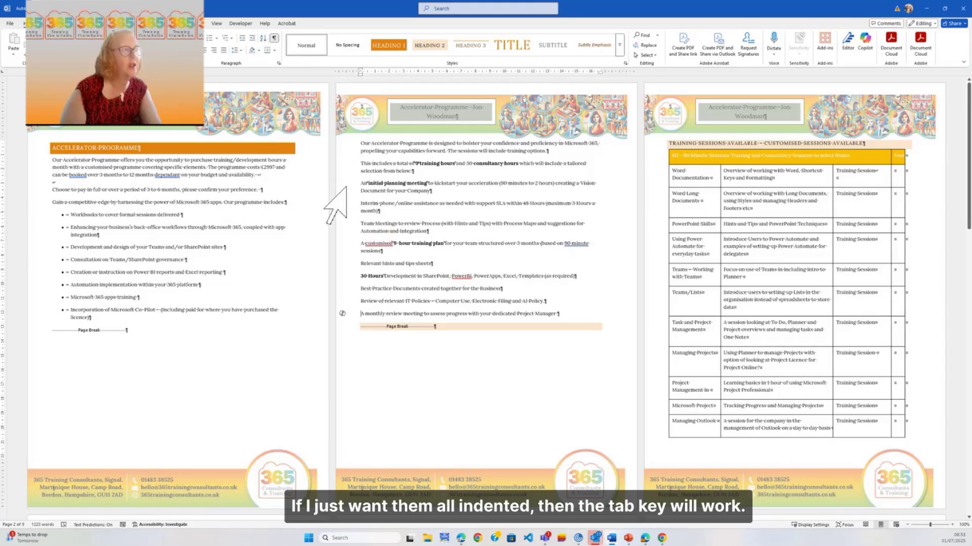
Indent the paragraphs from 'An initial planning meeting' to 'A monthly review meeting' by one tab.
{"action": "left_click_drag", "start_coordinate": [347, 187], "coordinate": [361, 314]}
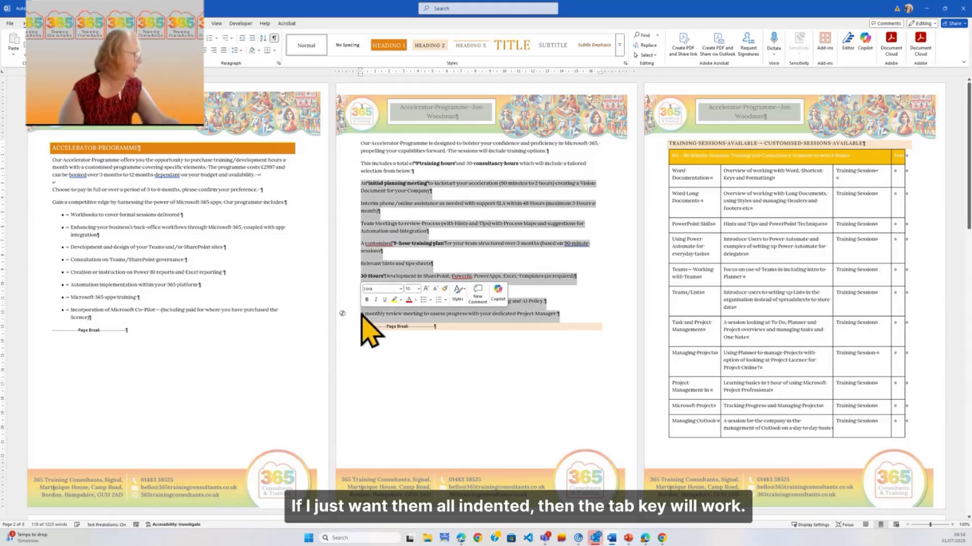
{"action": "key", "text": "Tab"}
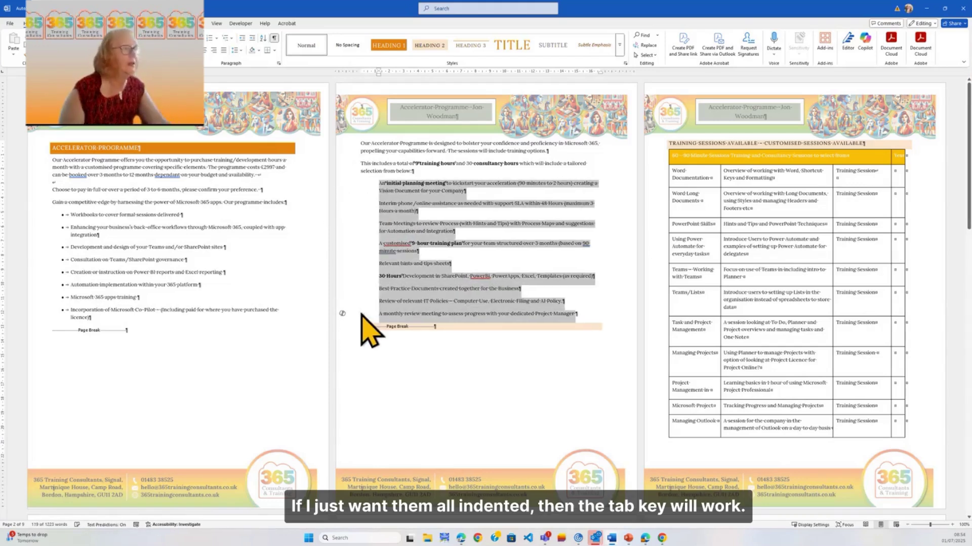
{"action": "left_click", "coordinate": [572, 324]}
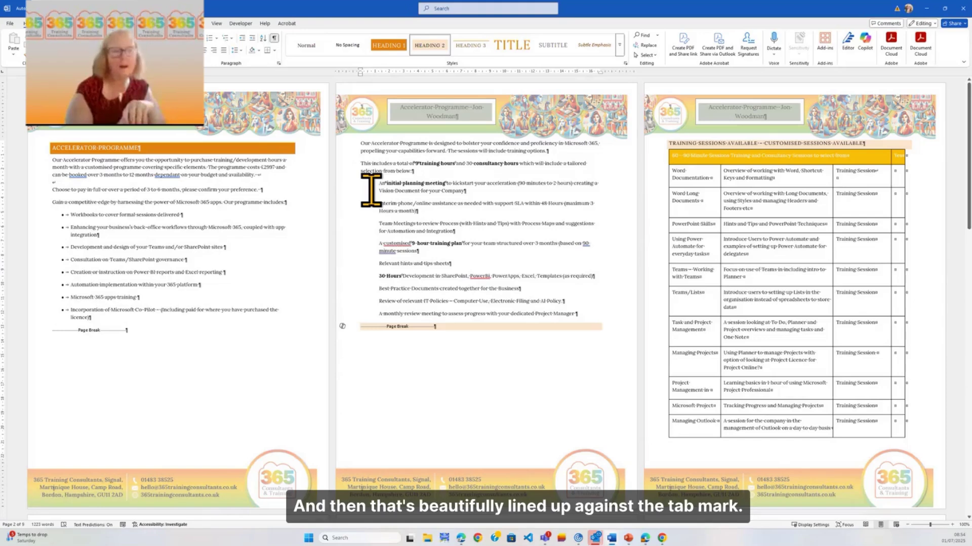
Turn off formatting marks and expand the Styles gallery to show every style.
{"action": "left_click", "coordinate": [274, 38]}
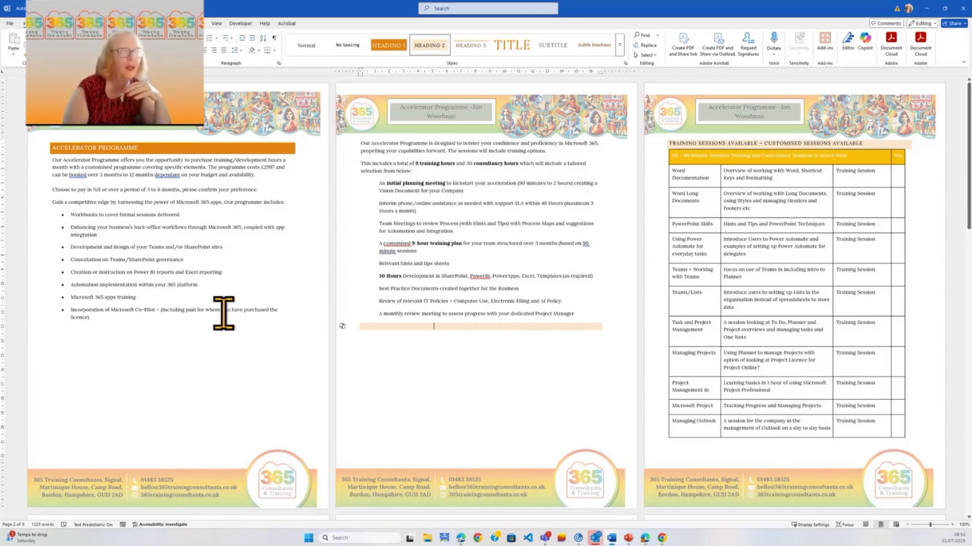
{"action": "left_click", "coordinate": [619, 44]}
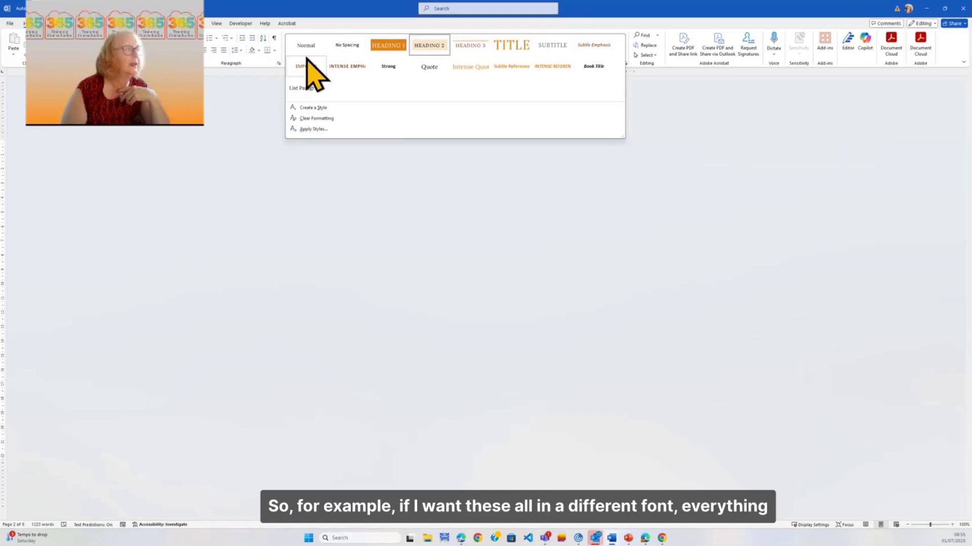
Modify the Normal style to use the Aharoni font in this document only.
{"action": "right_click", "coordinate": [306, 57]}
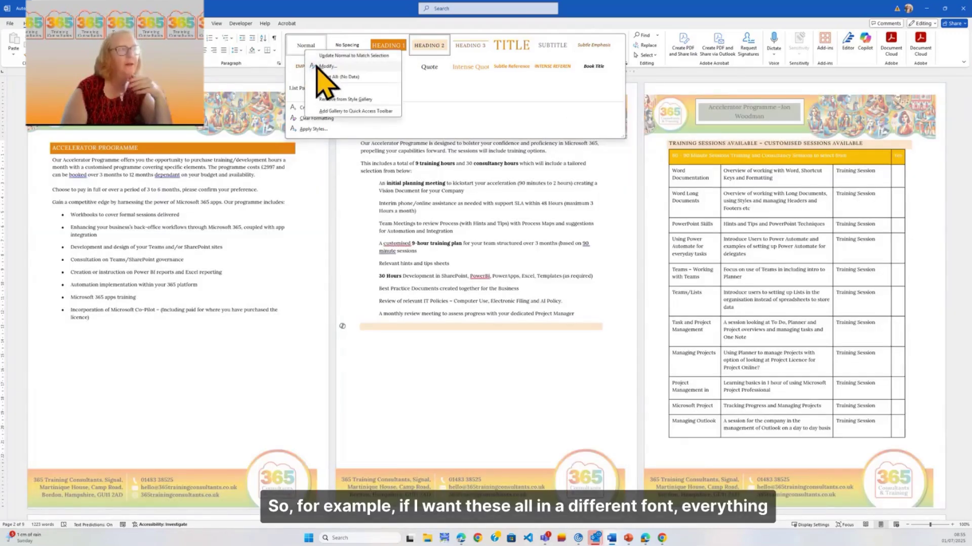
{"action": "left_click", "coordinate": [327, 66]}
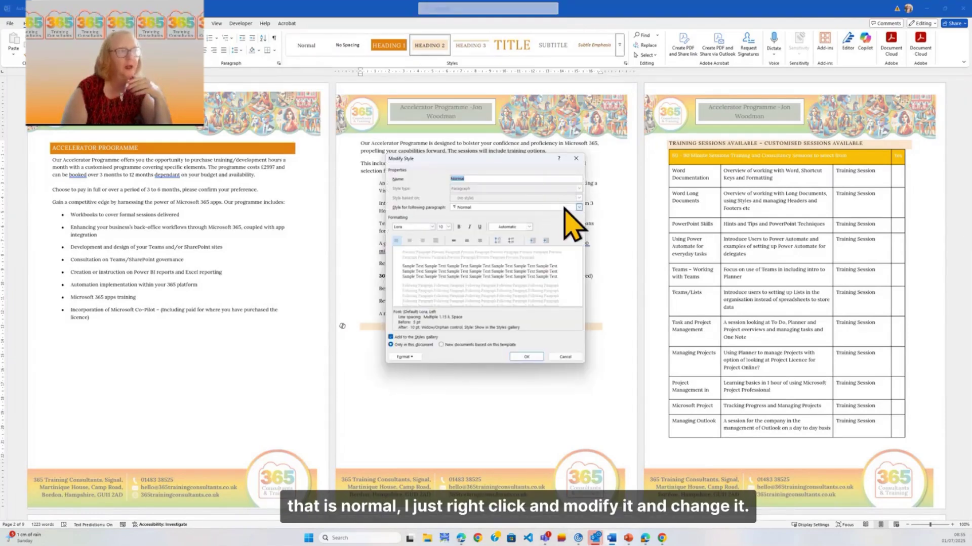
{"action": "left_click", "coordinate": [432, 227]}
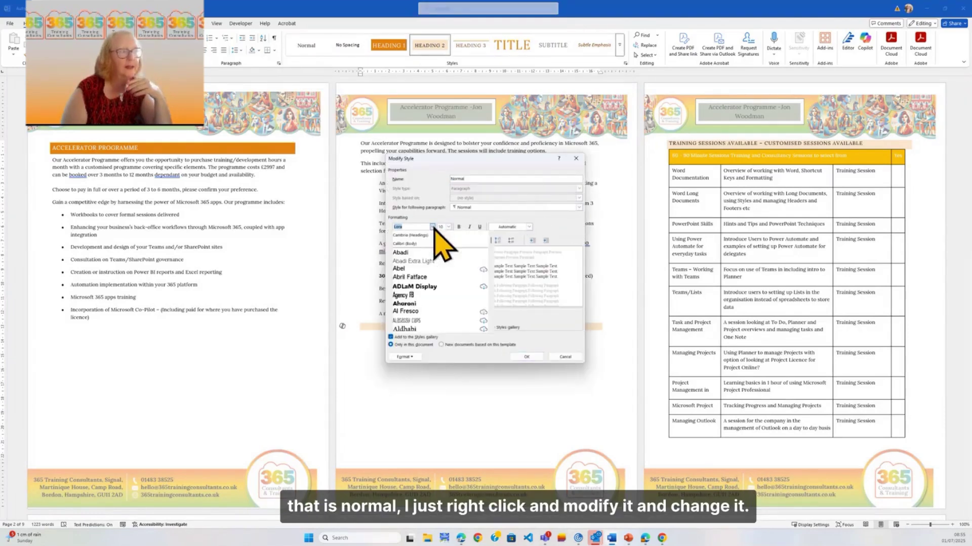
{"action": "key", "text": "Escape"}
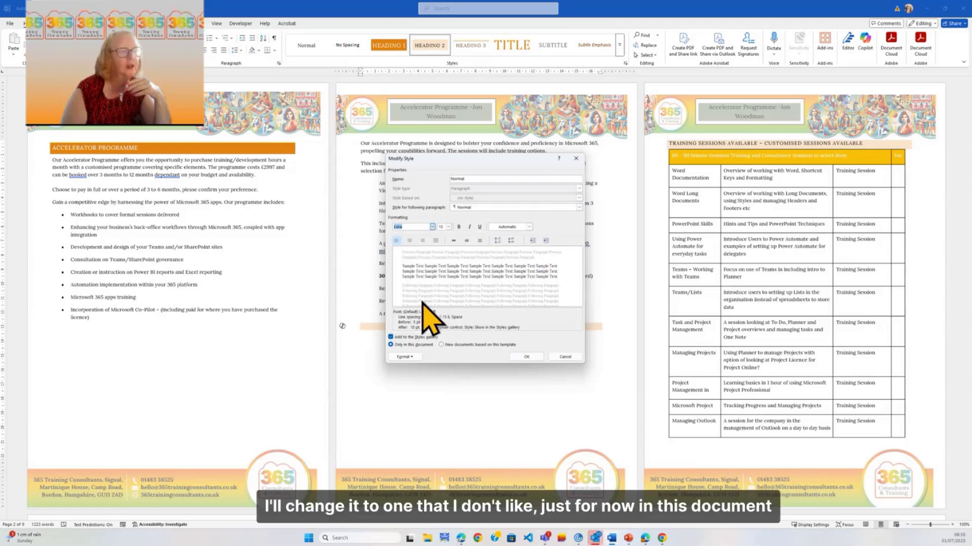
{"action": "left_click", "coordinate": [525, 358]}
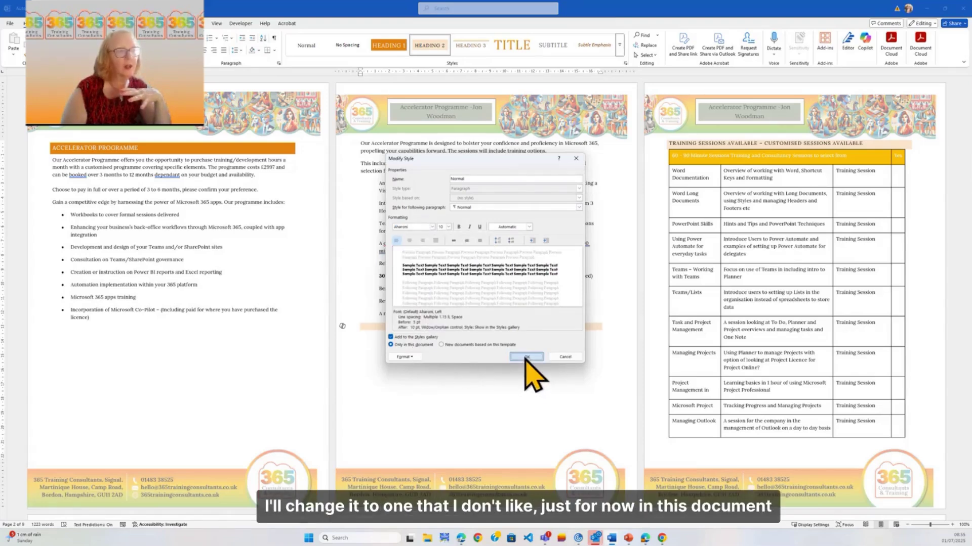